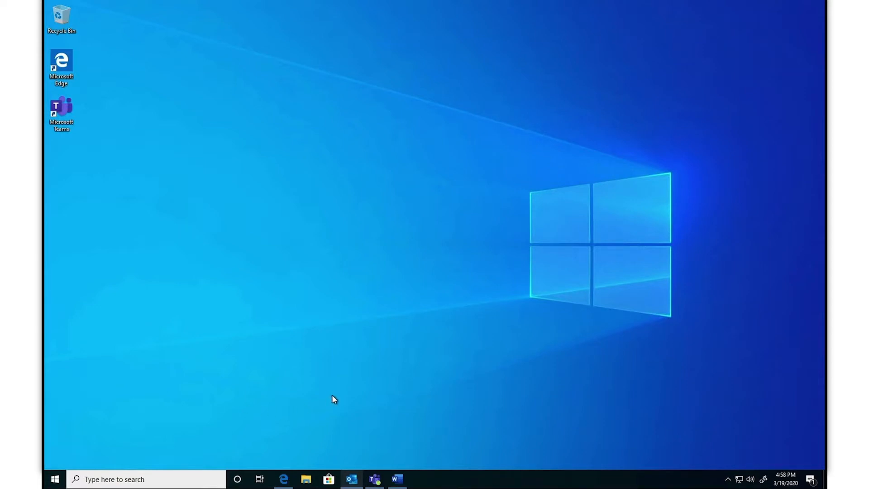
# Step: Bring up the Outlook inbox, and switch to Microsoft Teams
pyautogui.click(351, 479)
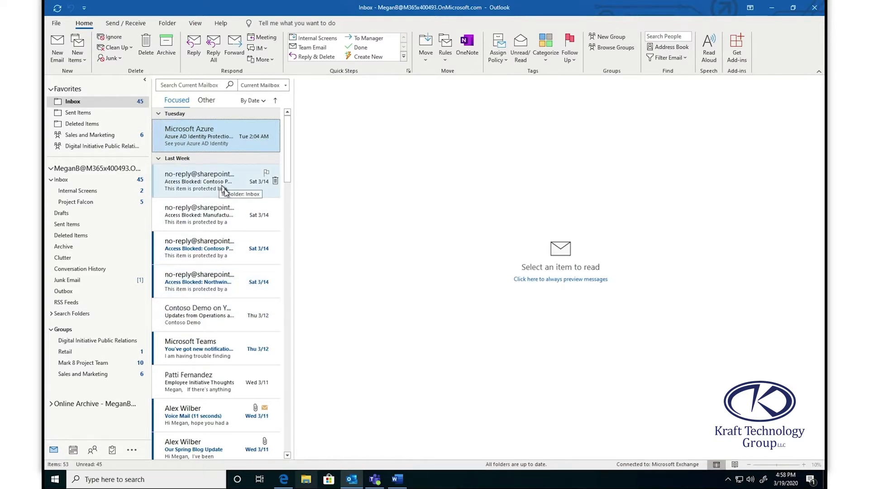
pyautogui.moveTo(381, 468)
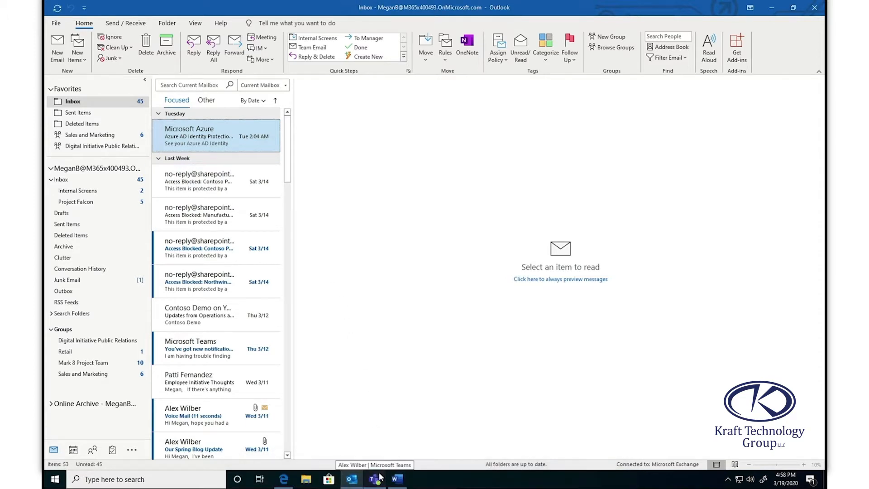
pyautogui.click(375, 478)
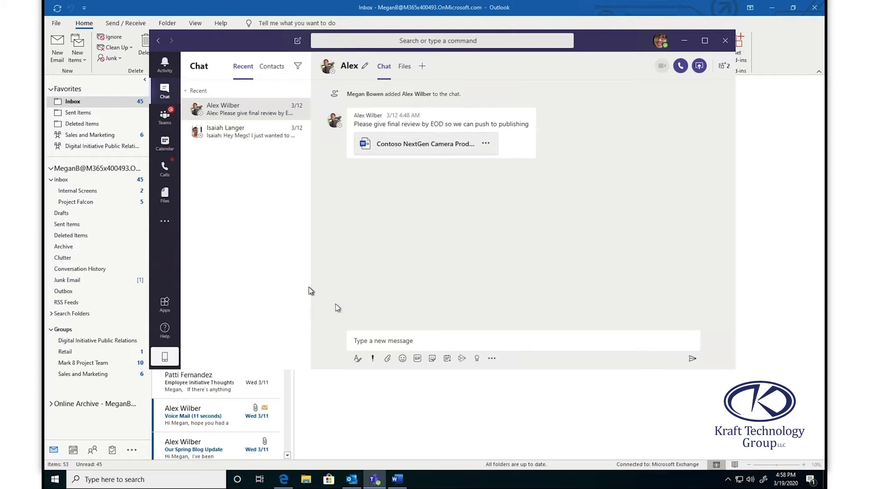
# Step: Send the contact in the open chat a greeting made of "Hi" and the contact's full name
pyautogui.click(386, 335)
pyautogui.write('Hi Alex Wilber')
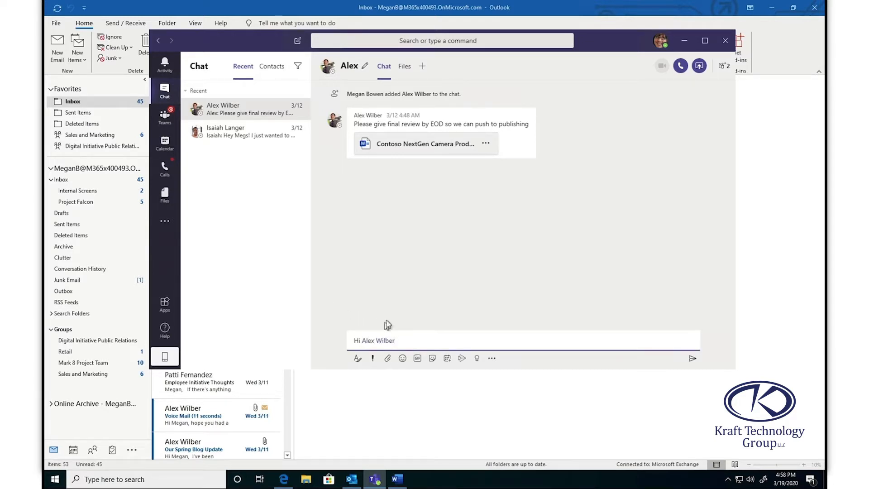
pyautogui.press('Return')
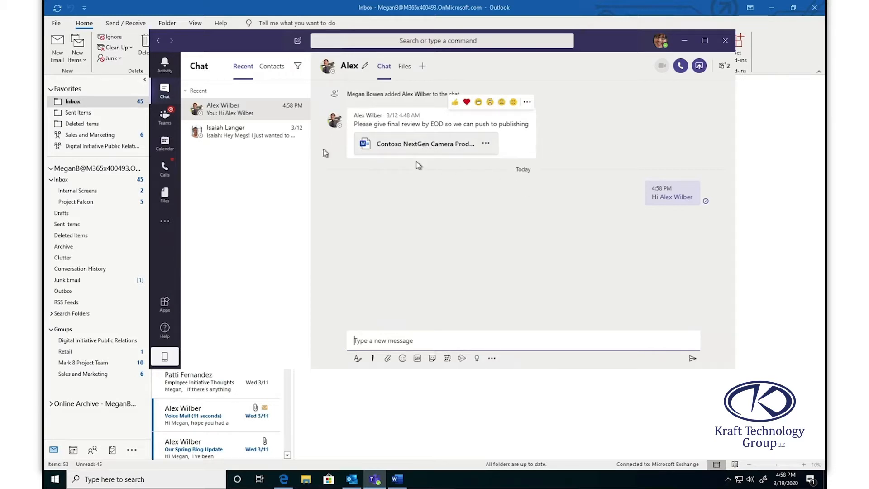
# Step: Add the first chat's contact to the second recent chat without including chat history, and send "Hi there" to the group
pyautogui.click(216, 133)
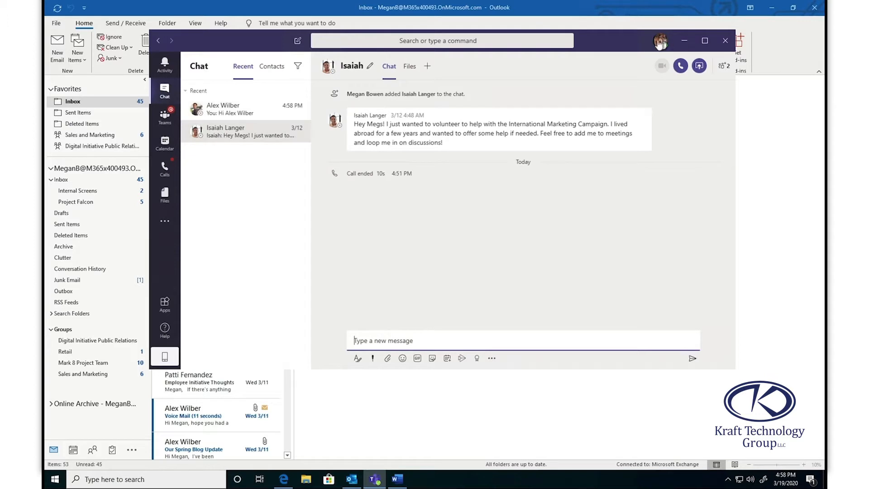
pyautogui.click(723, 67)
pyautogui.click(697, 135)
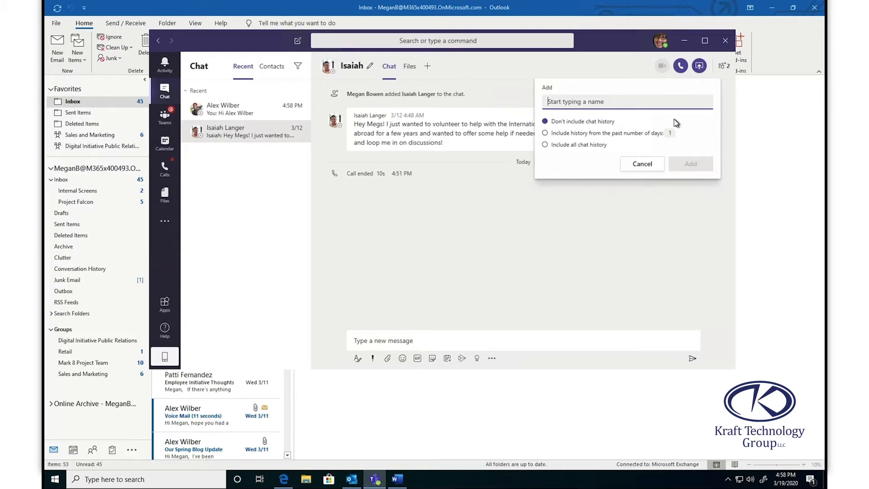
pyautogui.write('alex')
pyautogui.click(652, 125)
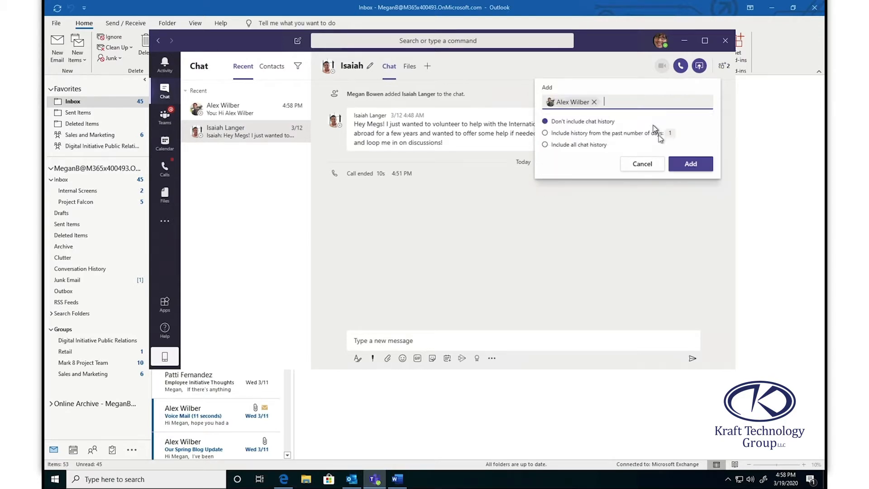
pyautogui.click(679, 163)
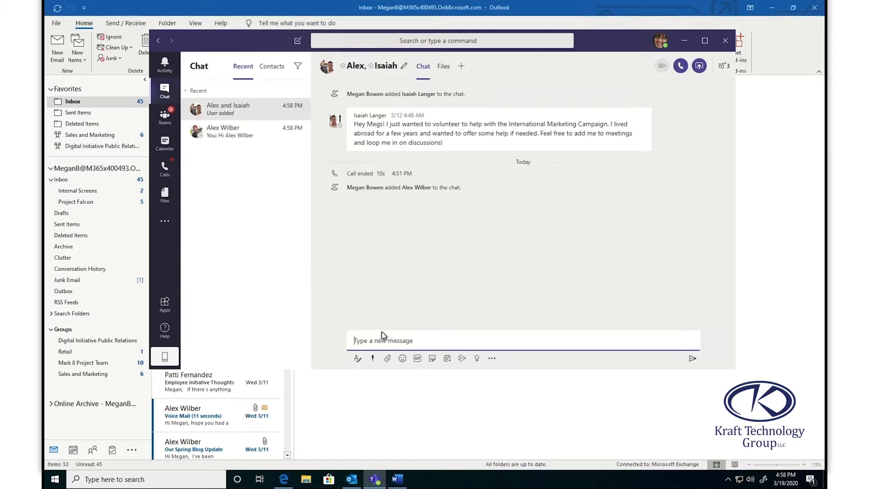
pyautogui.write('Hi there')
pyautogui.press('Return')
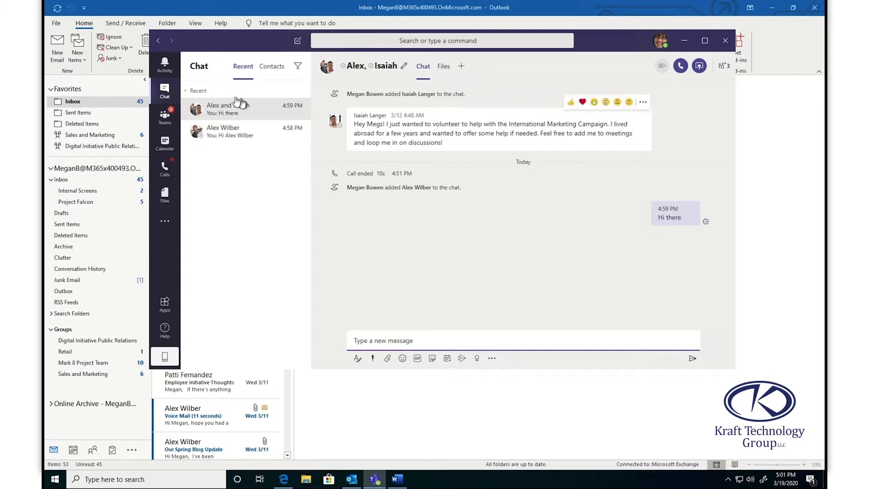
# Step: Post "Start conversation" as a new conversation in the Contoso team's General channel
pyautogui.click(166, 117)
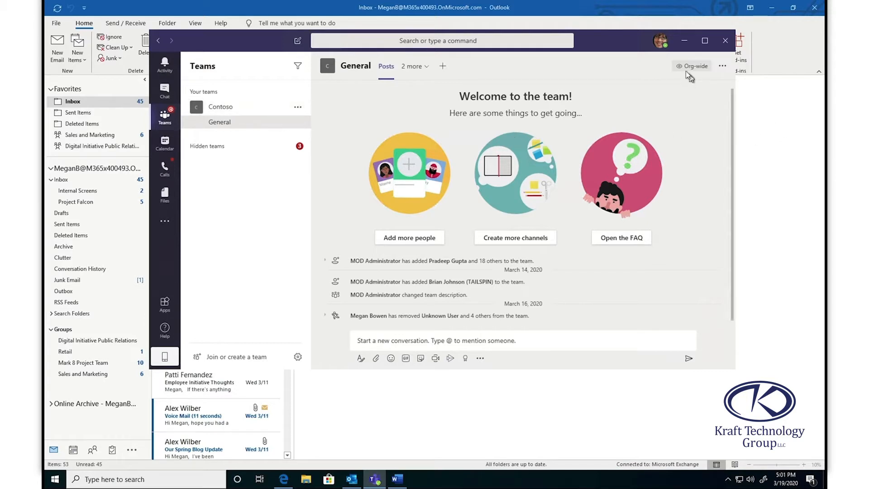
pyautogui.moveTo(691, 69)
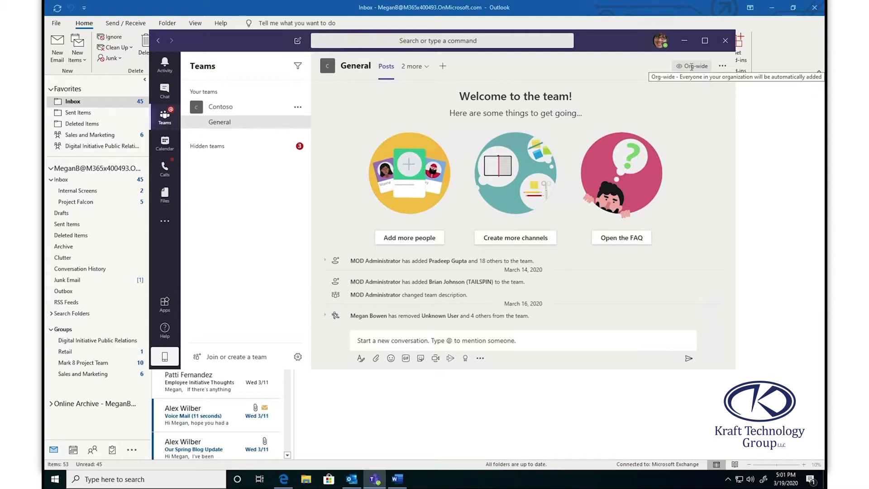
pyautogui.click(396, 335)
pyautogui.write('Sta')
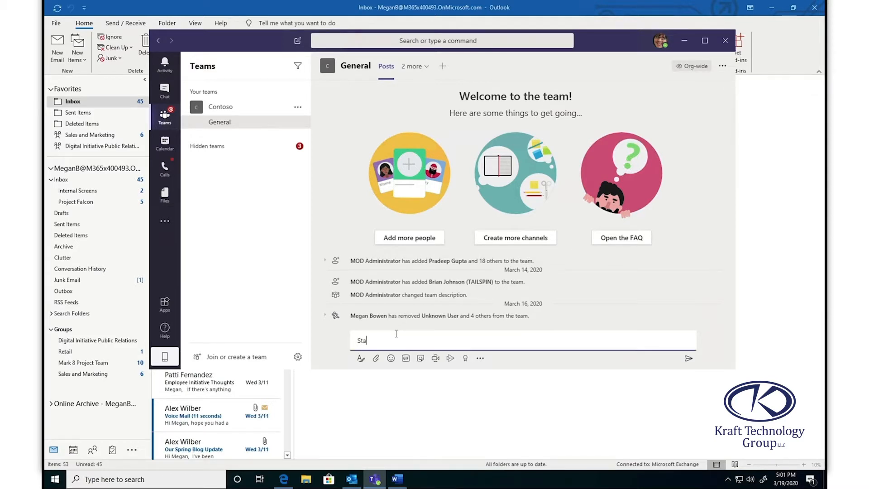
pyautogui.write('rt conversation')
pyautogui.press('Return')
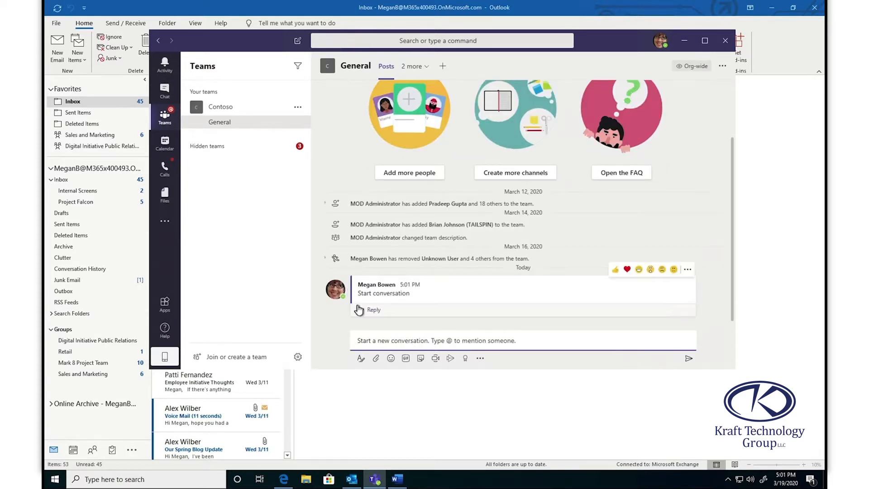
# Step: Answer the "Start conversation" post with the text "Reply"
pyautogui.click(409, 305)
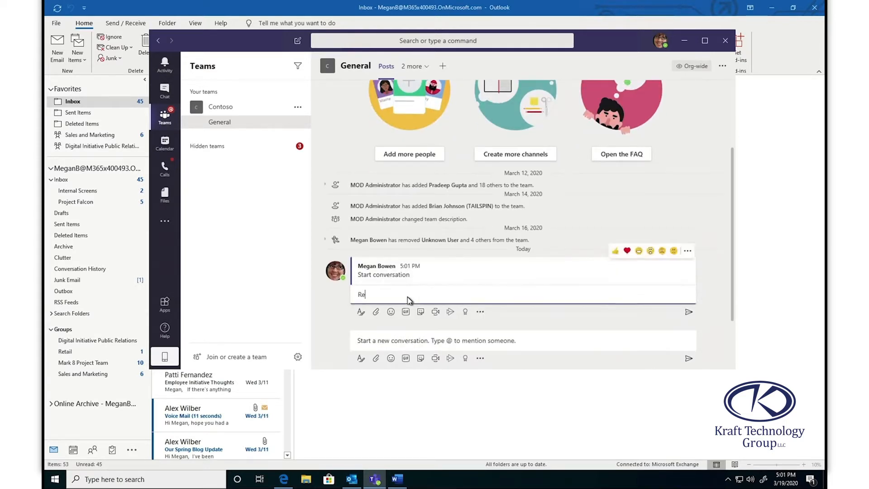
pyautogui.write('Reply')
pyautogui.press('Return')
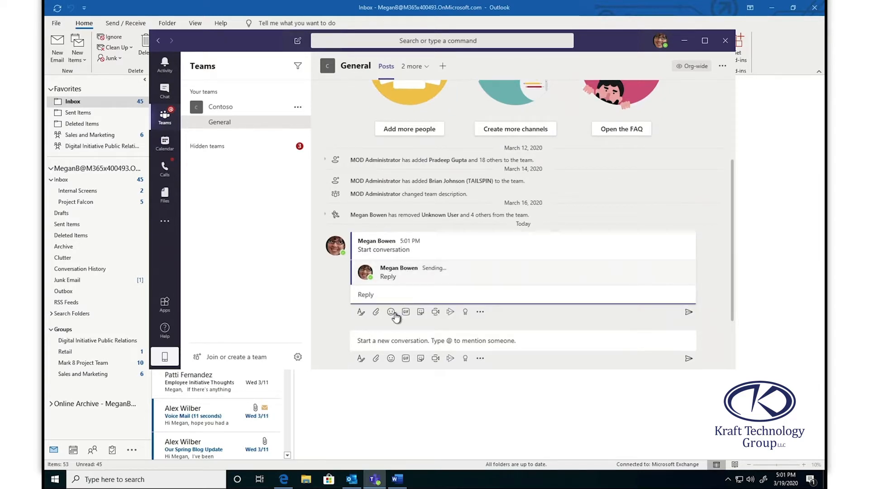
# Step: Search the GIFs for "fun" and post the "fun fun fun" GIF as a new conversation
pyautogui.click(405, 357)
pyautogui.write('tun')
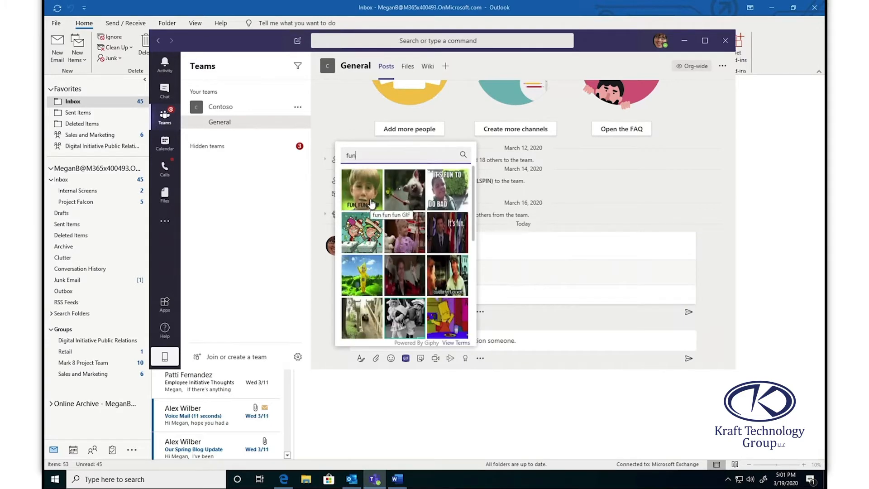
pyautogui.click(370, 203)
pyautogui.press('Return')
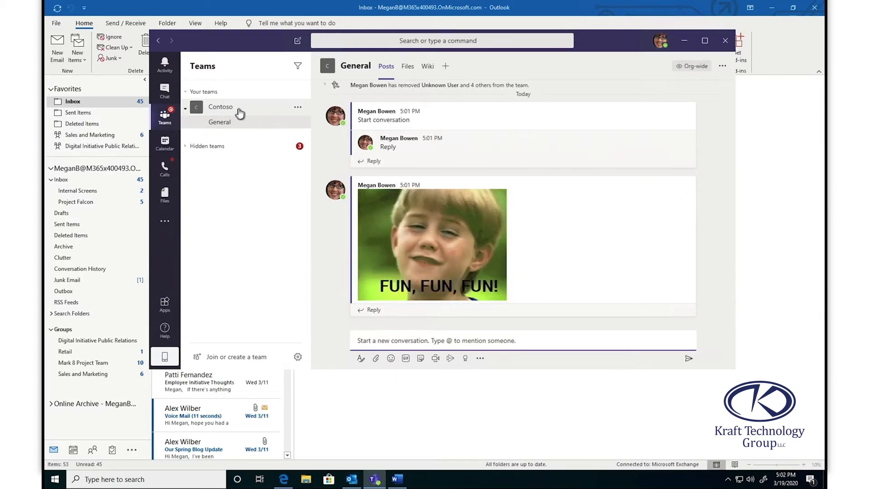
# Step: Expand the hidden teams and open the Design channel of the Mark 8 Project Team
pyautogui.click(188, 146)
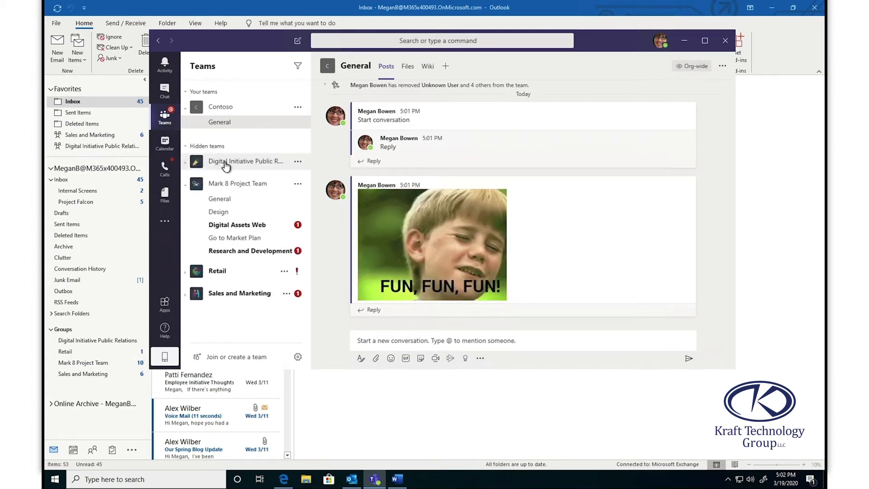
pyautogui.click(226, 199)
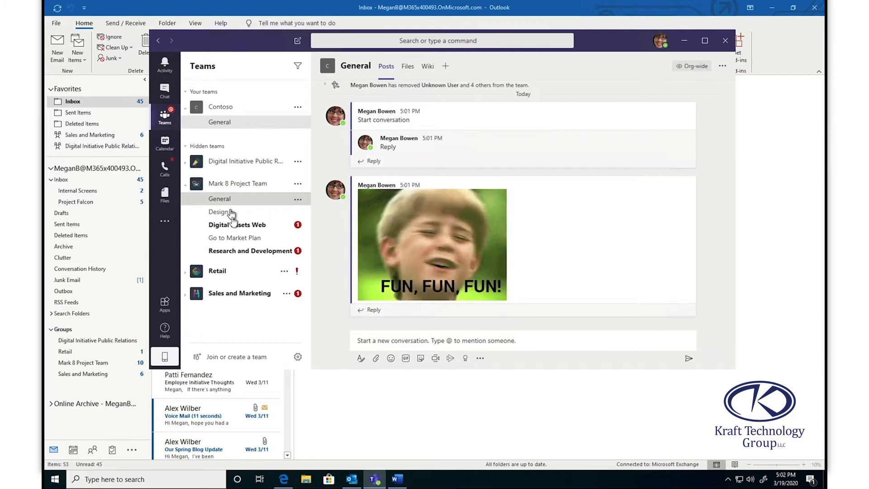
pyautogui.click(237, 216)
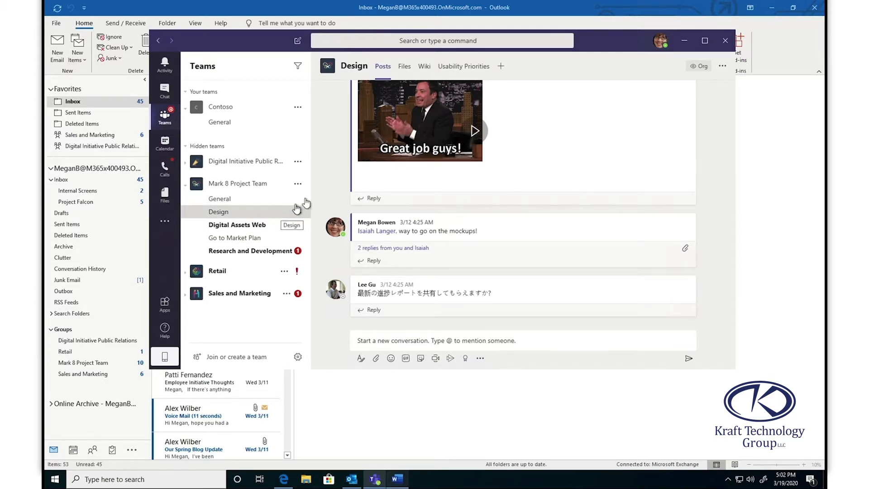
# Step: Open XT1050 Usability test 2.3.docx from the Design channel's files in Word
pyautogui.click(406, 74)
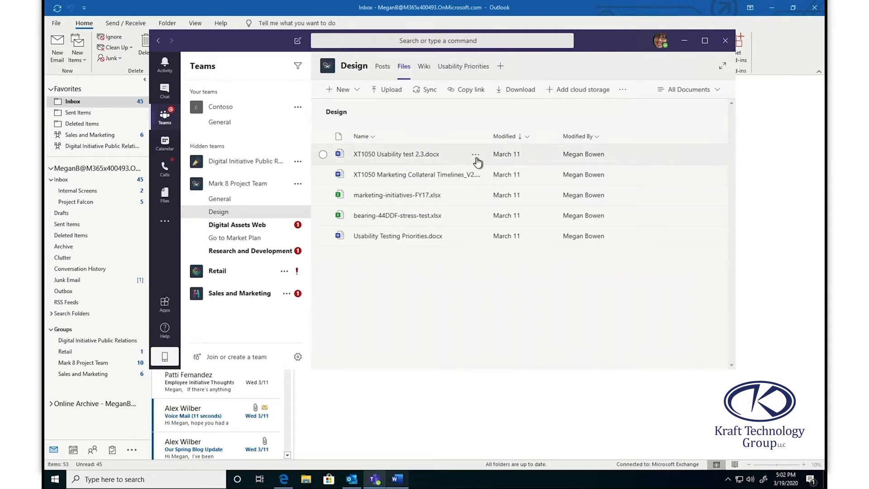
pyautogui.click(476, 155)
pyautogui.moveTo(517, 159)
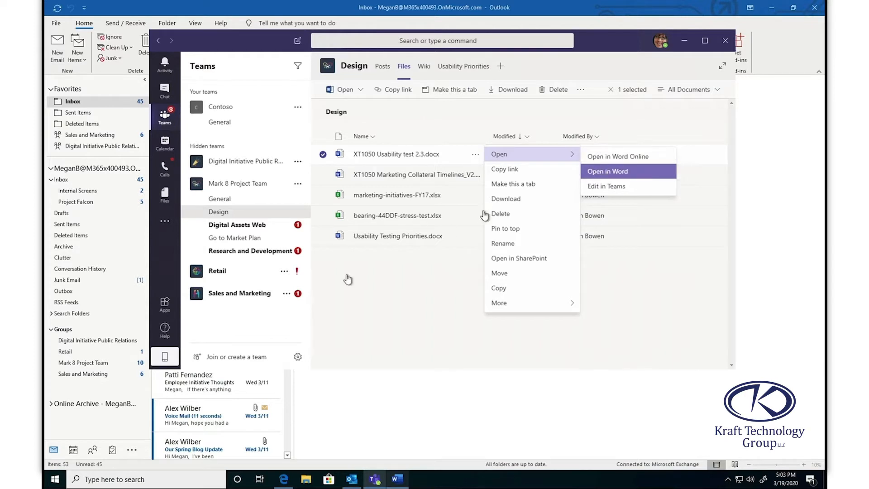
pyautogui.click(394, 478)
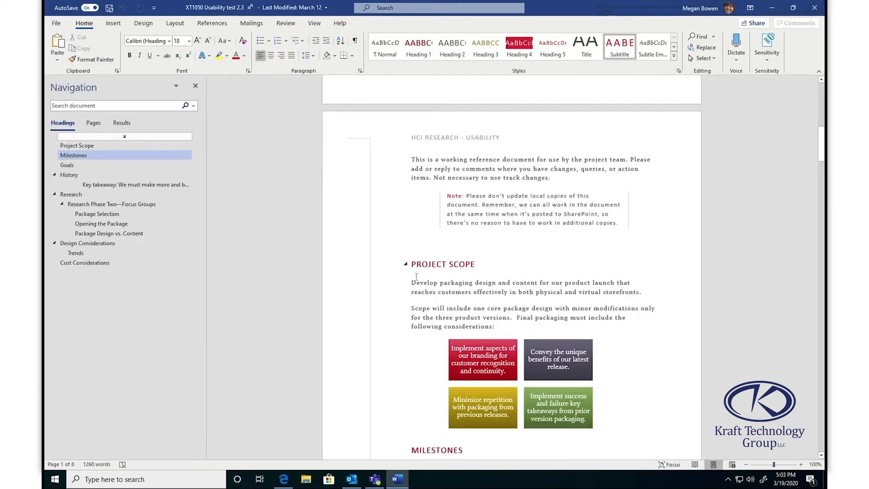
# Step: Look through the usability test document from the cover page to the Research section and back, and close it
pyautogui.scroll(-15, 416, 277)
pyautogui.scroll(-5, 417, 274)
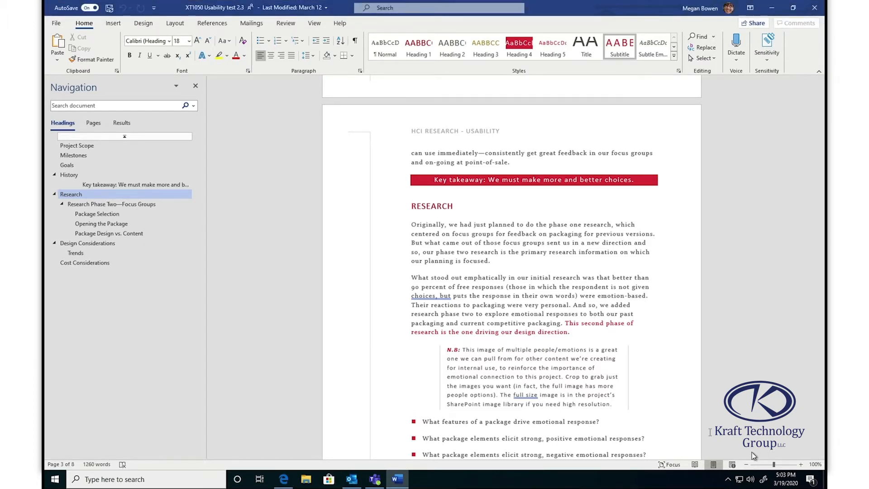
pyautogui.scroll(15, 724, 441)
pyautogui.scroll(15, 703, 428)
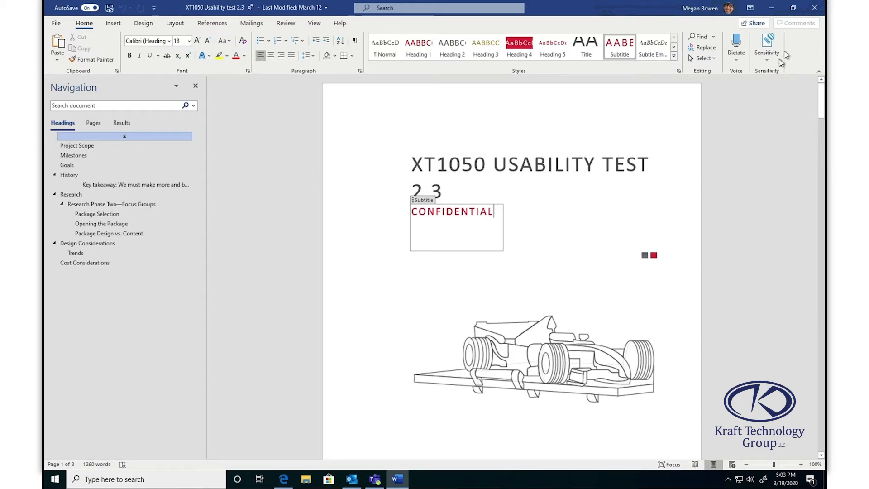
pyautogui.click(814, 8)
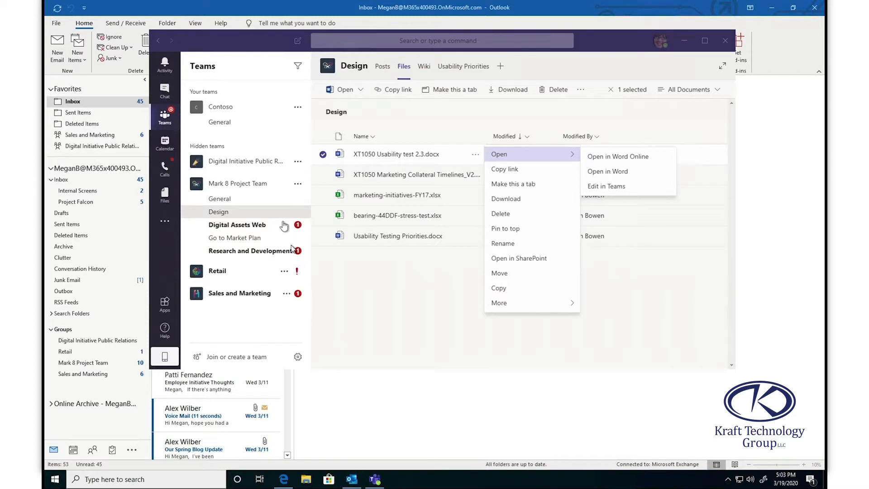
# Step: Start an announcement in the Mark 8 Project Team's General channel with the headline "We're working from home"
pyautogui.click(257, 175)
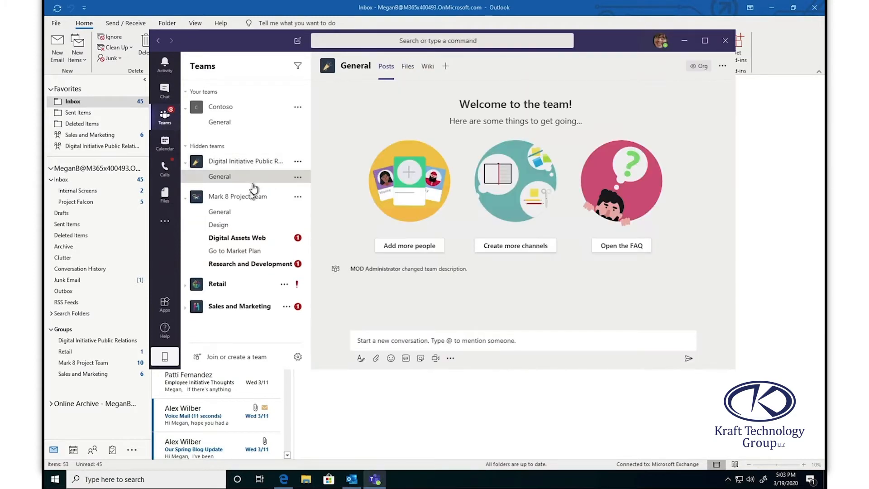
pyautogui.click(244, 214)
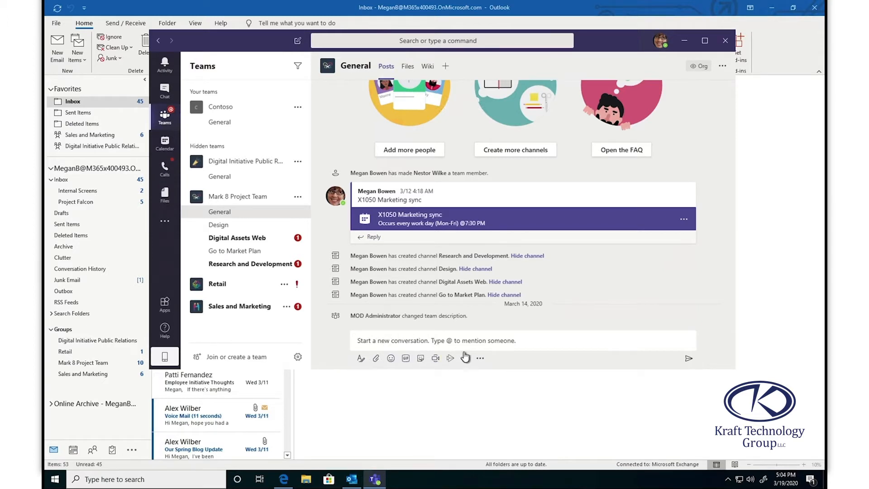
pyautogui.click(360, 357)
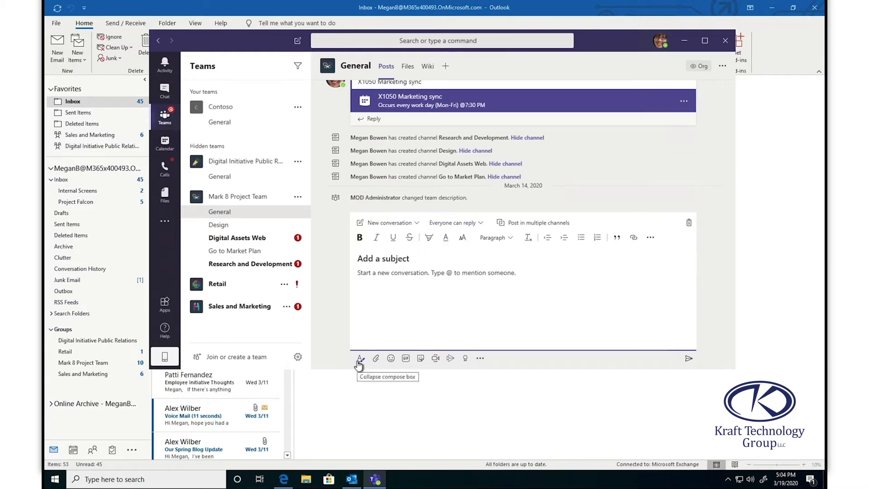
pyautogui.click(407, 223)
pyautogui.click(396, 256)
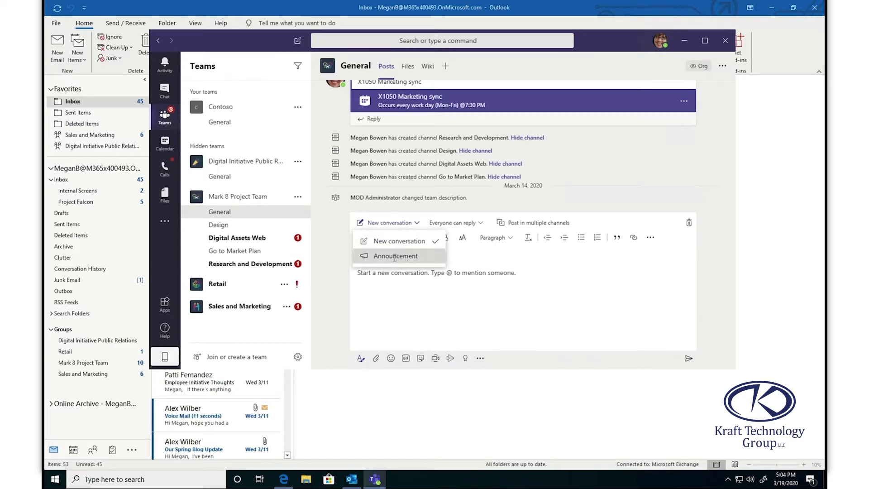
pyautogui.write("We're working from home")
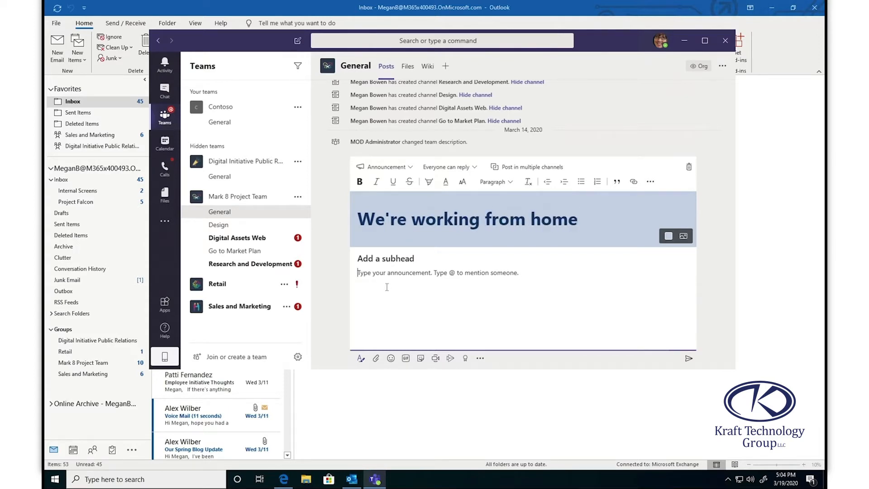
# Step: Enter "Working from home habits will be shared by HR" as the announcement's body text and mark the announcement as important
pyautogui.write('Working from home h')
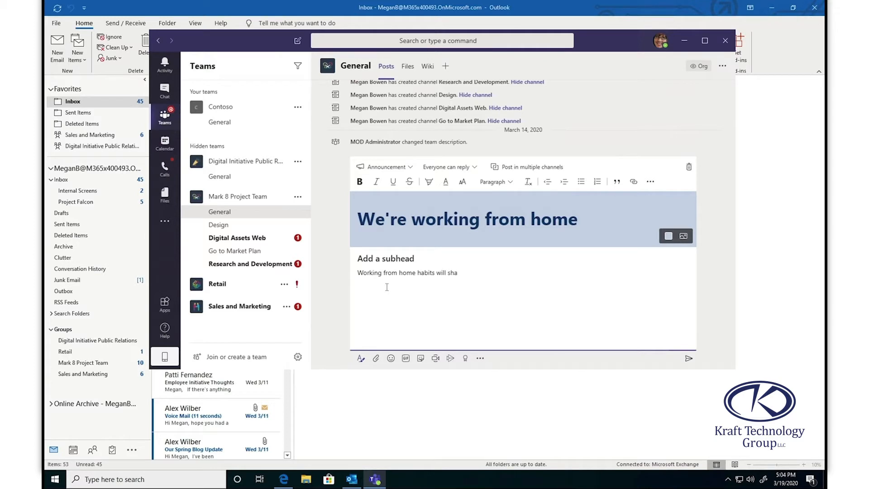
pyautogui.write('abits will be shared by HR')
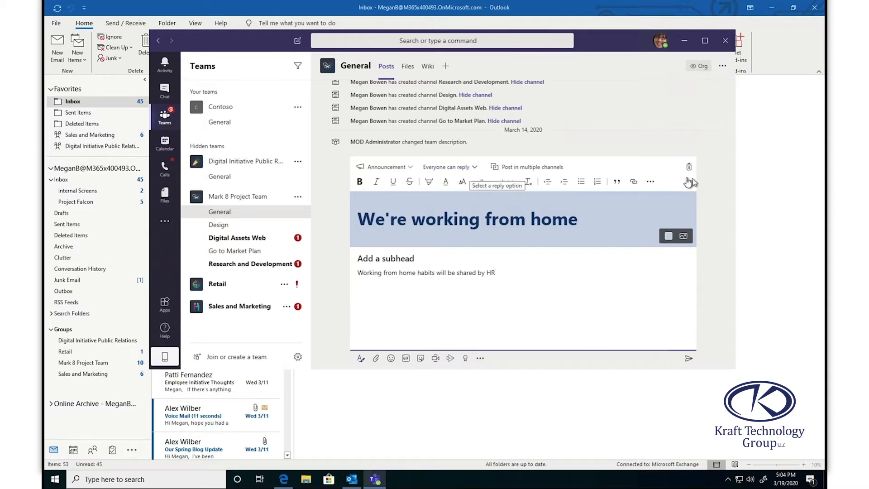
pyautogui.click(650, 182)
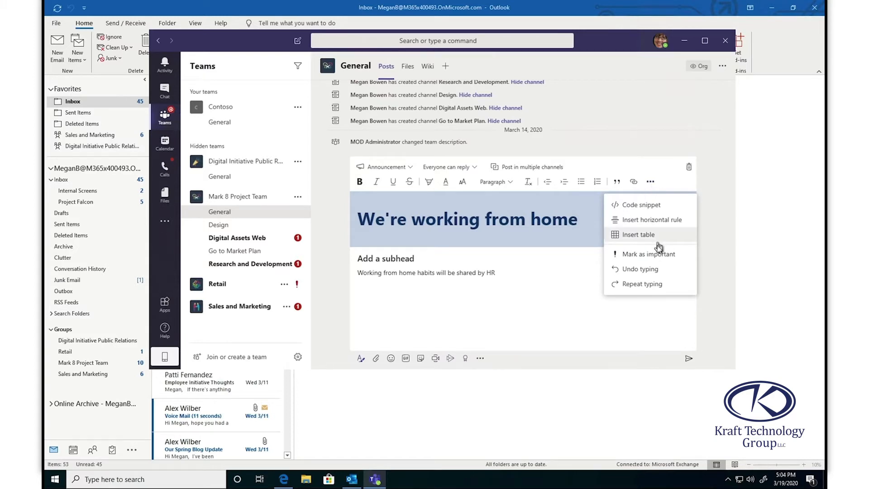
pyautogui.click(651, 254)
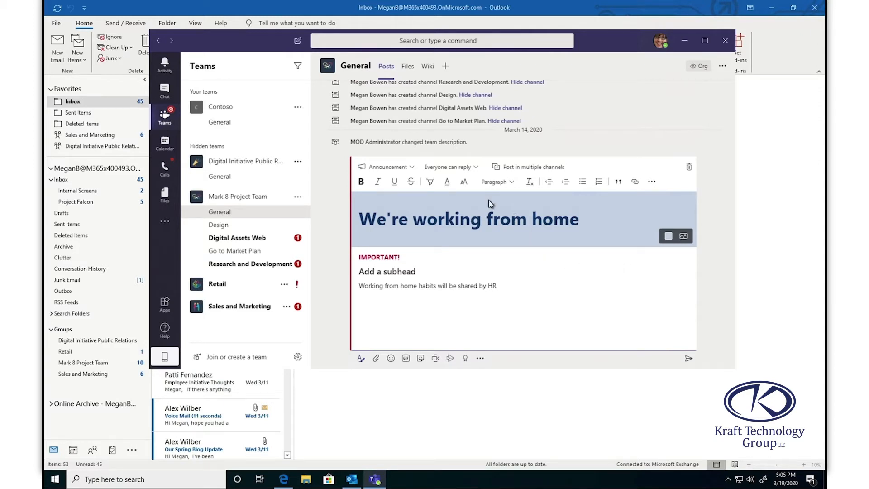
# Step: Restrict replies to "You and moderators can reply" and post the announcement to the General channel
pyautogui.click(474, 168)
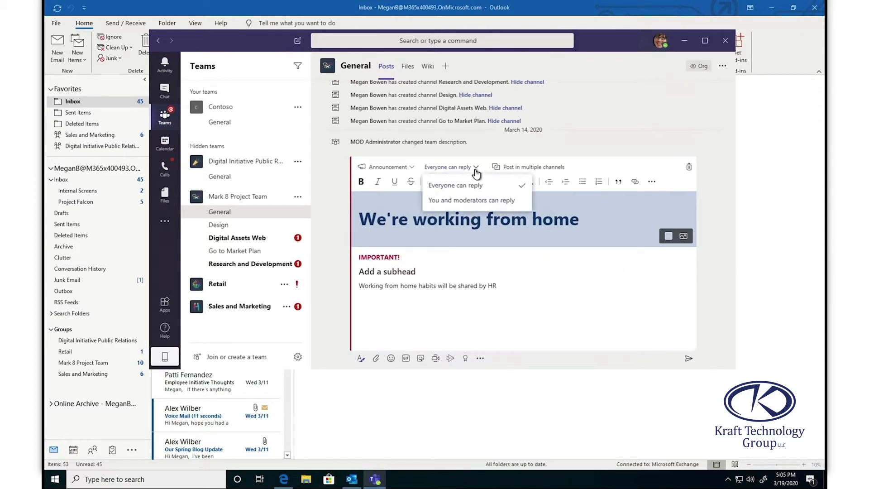
pyautogui.click(475, 200)
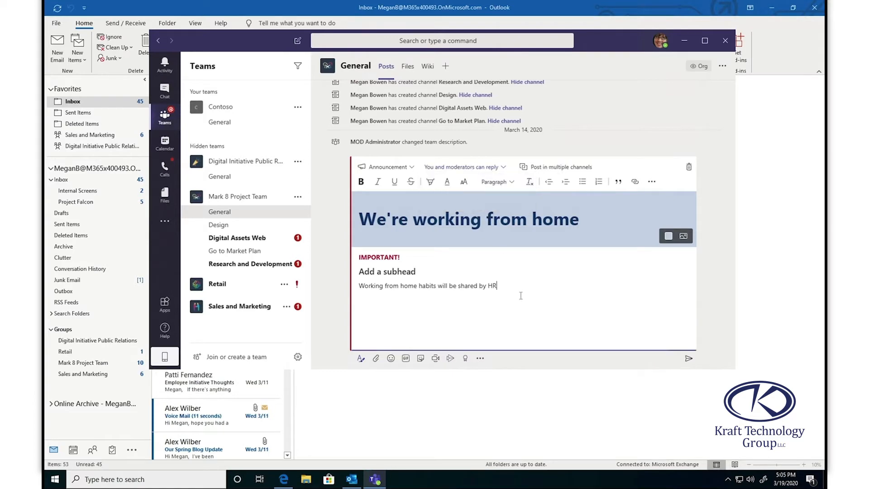
pyautogui.click(688, 358)
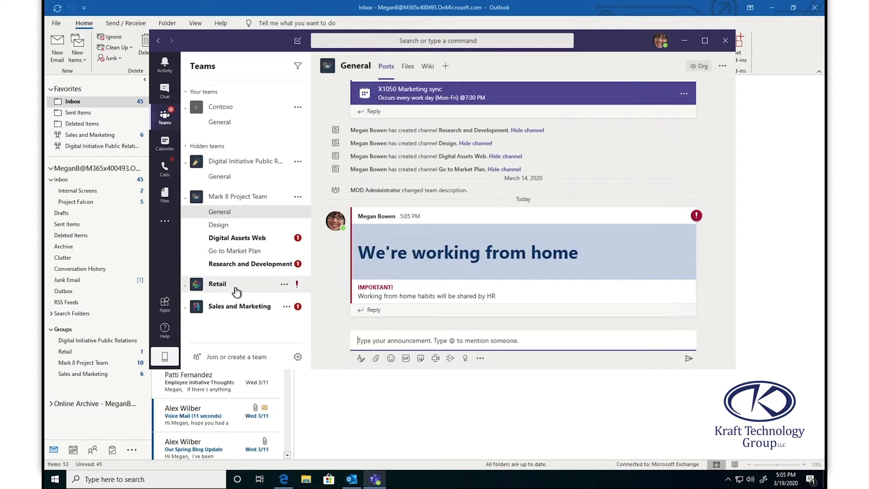
# Step: View the options for joining or creating a team, including joining with a code, and return to Contoso's General channel
pyautogui.click(214, 358)
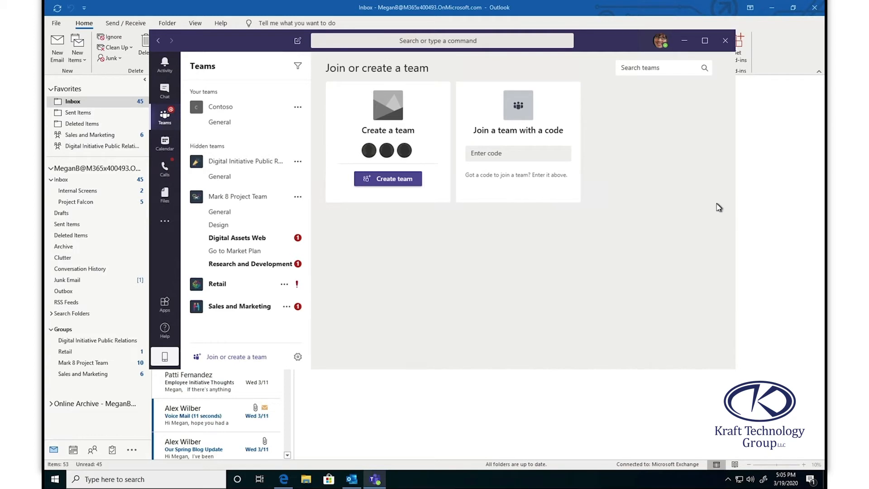
pyautogui.click(528, 159)
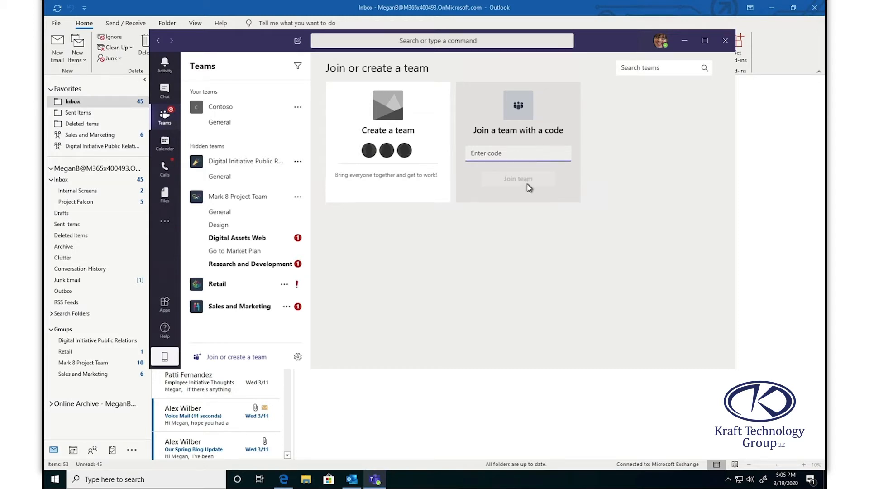
pyautogui.click(245, 122)
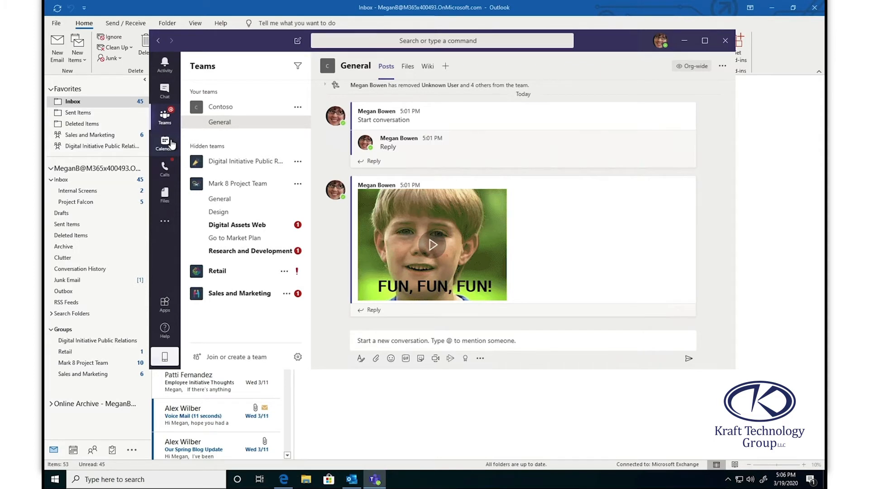
# Step: Compare the Teams work week calendar with Outlook's March 2020 month calendar, and return to the Teams calendar
pyautogui.click(165, 142)
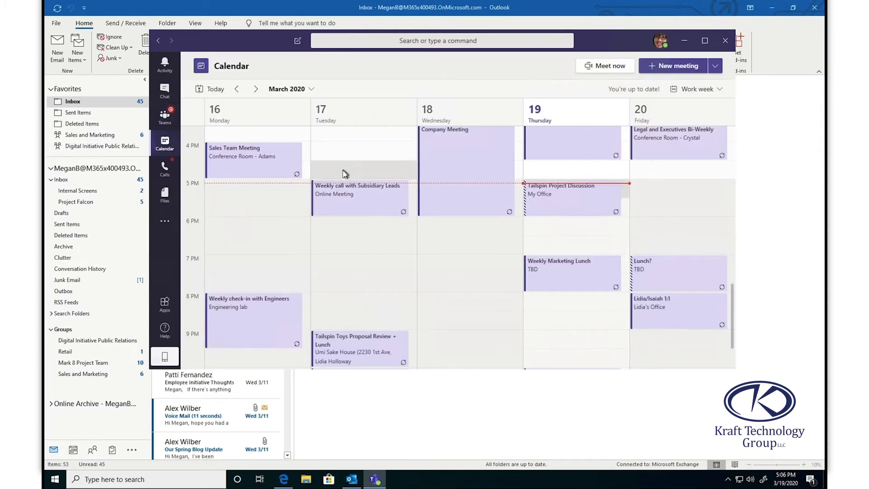
pyautogui.click(73, 450)
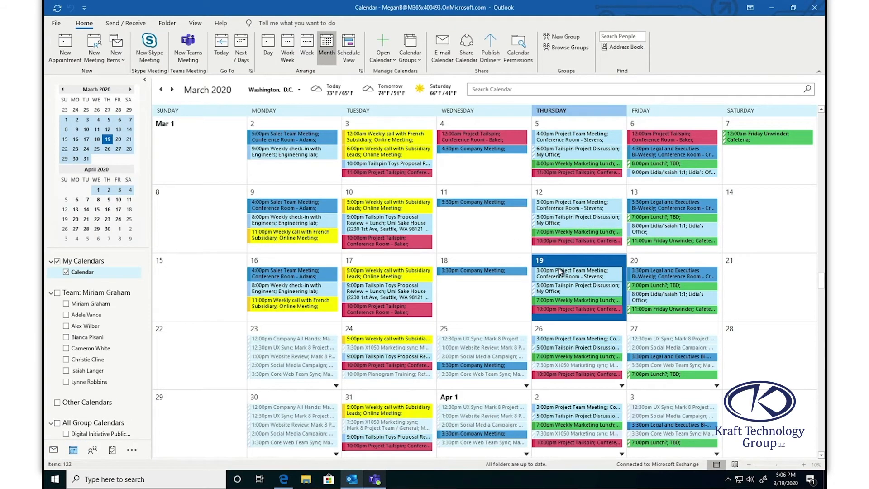
pyautogui.press('super')
pyautogui.click(375, 480)
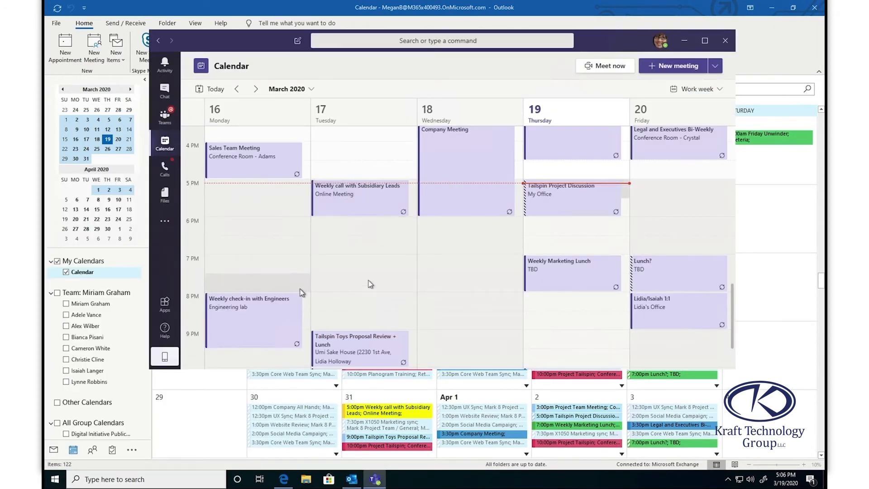
pyautogui.scroll(-3, 407, 271)
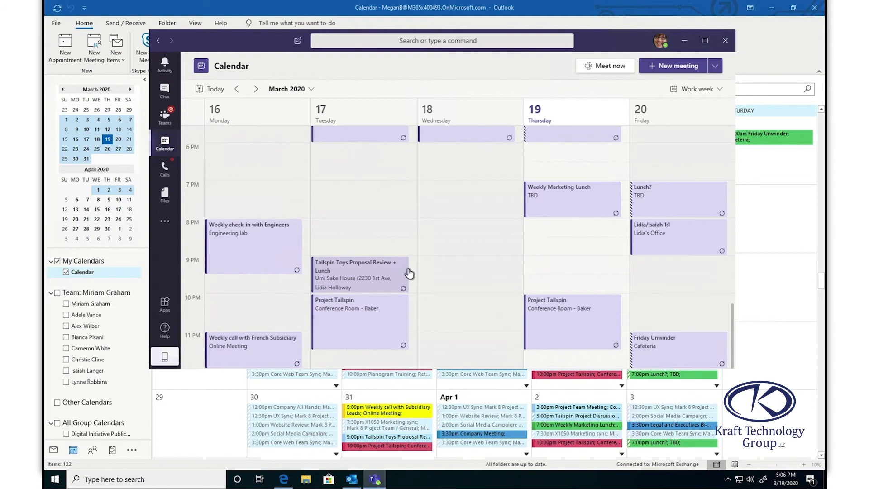
pyautogui.scroll(4, 409, 272)
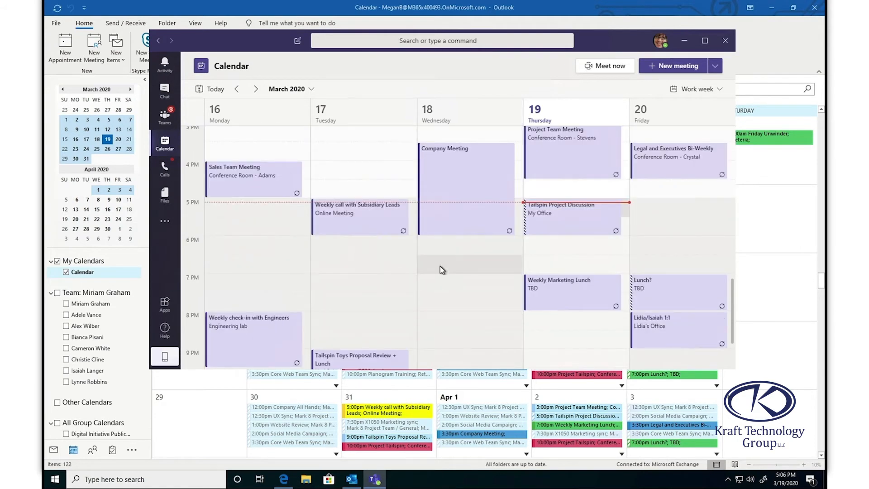
# Step: Start a new meeting titled "HR Brief" and add the suggested sales rep as a required attendee
pyautogui.click(654, 68)
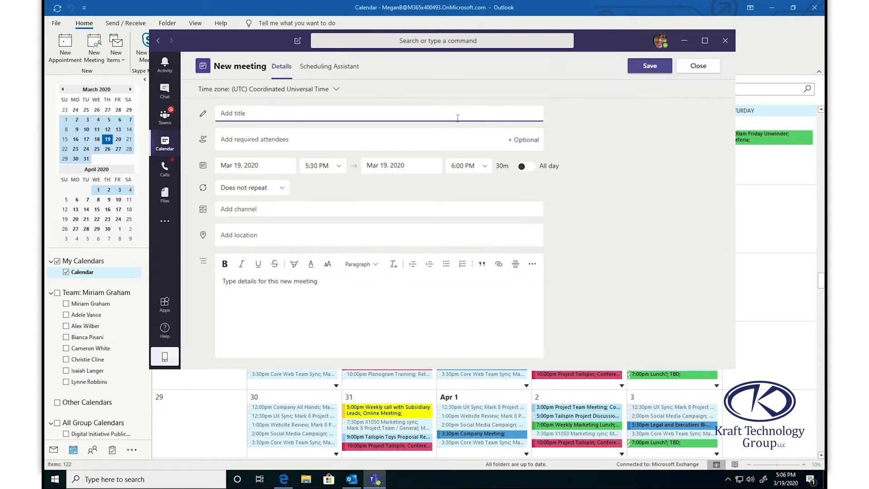
pyautogui.write('HR Brief')
pyautogui.click(448, 135)
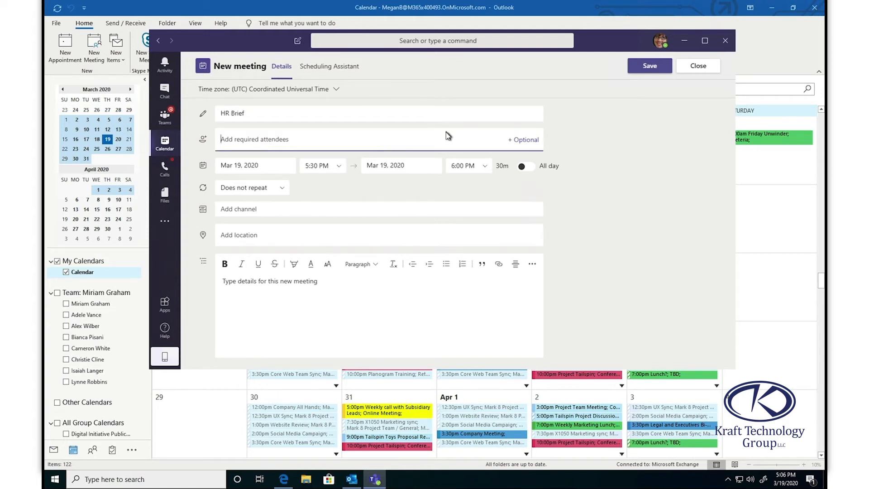
pyautogui.write('isai')
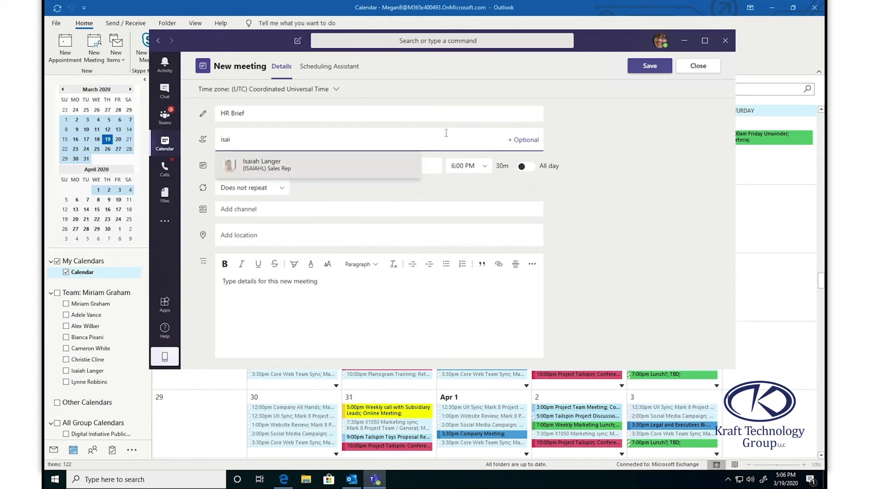
pyautogui.click(336, 162)
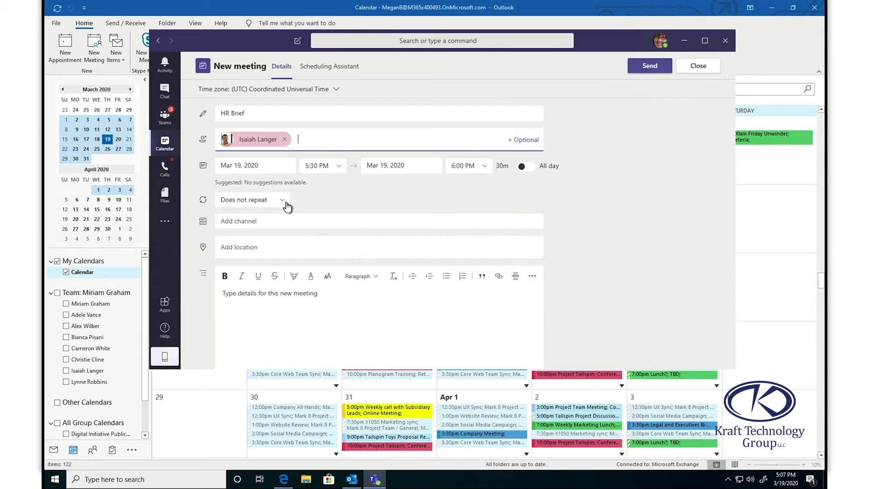
# Step: Add the details "What we're going to talk about..." to the HR Brief meeting without choosing a channel, and send the invitation
pyautogui.click(280, 220)
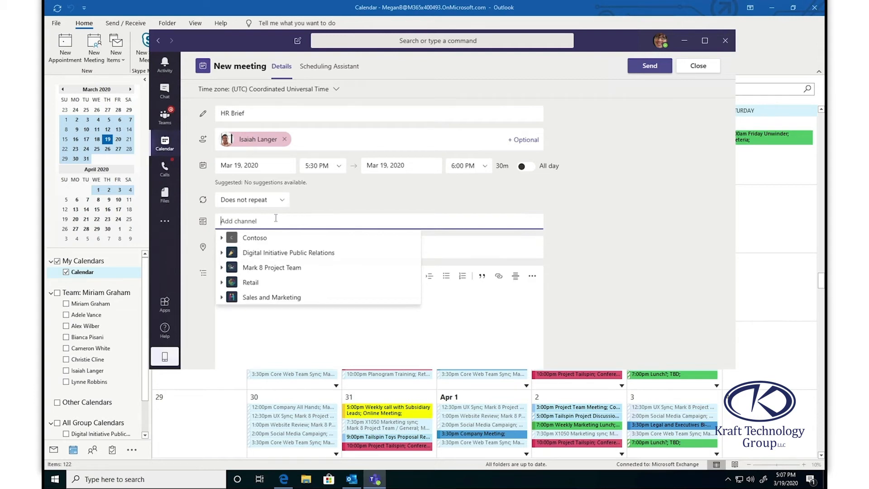
pyautogui.click(665, 227)
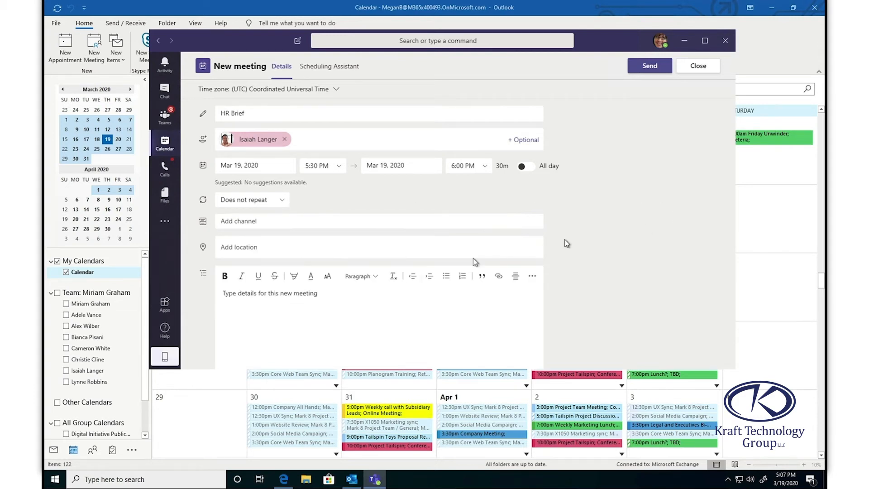
pyautogui.click(405, 294)
pyautogui.write('What ')
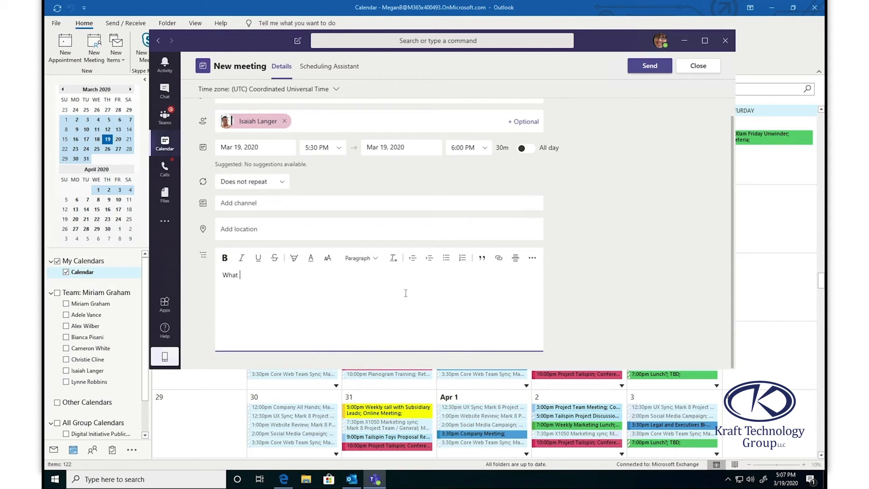
pyautogui.write("we're going to talk about...")
pyautogui.scroll(1, 538, 224)
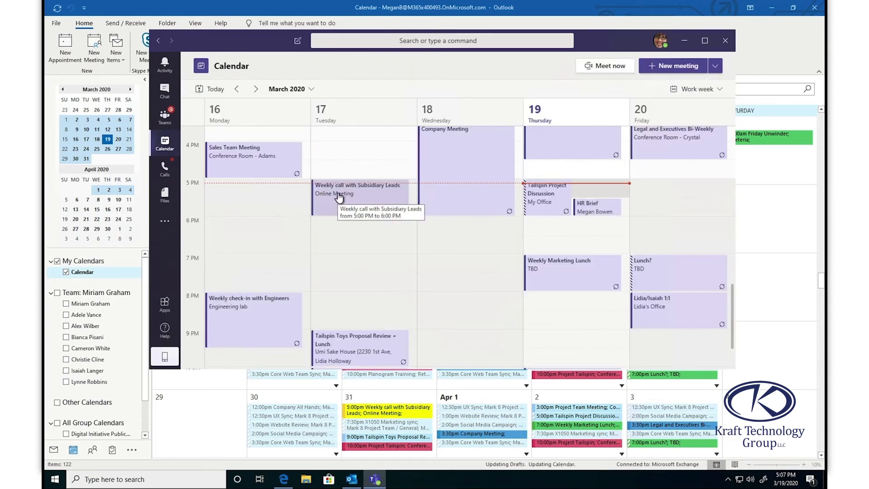
# Step: Look over the week of March 16 in the calendar and select the HR Brief meeting on Thursday
pyautogui.scroll(3, 459, 199)
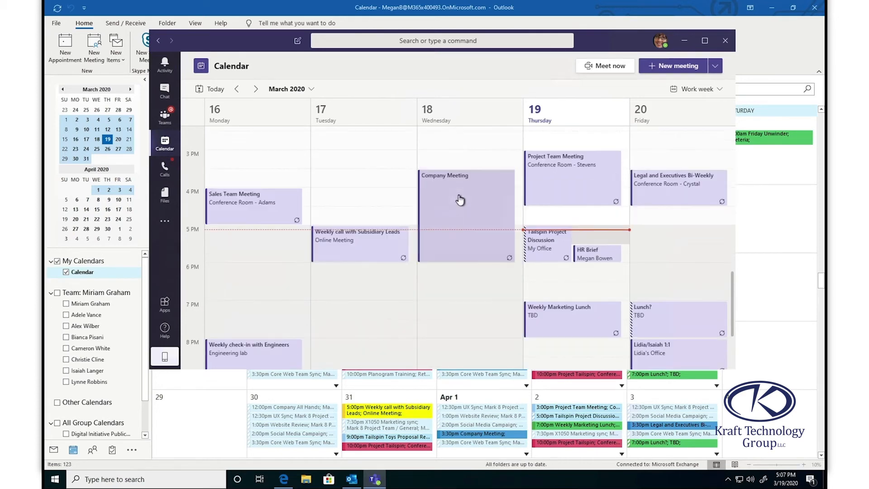
pyautogui.scroll(-4, 460, 199)
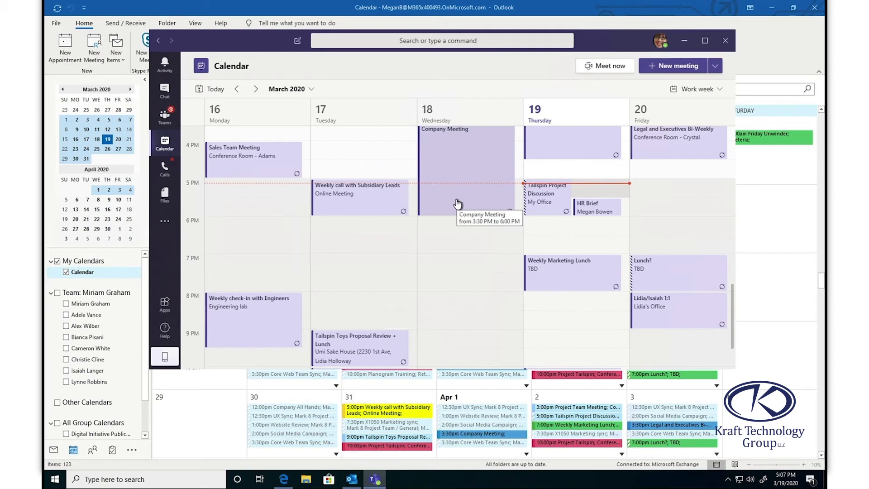
pyautogui.click(581, 209)
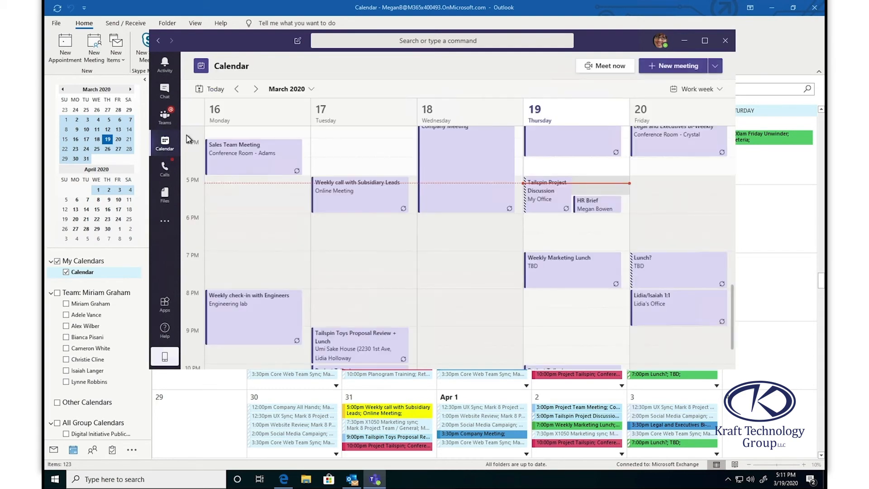
# Step: Open the activity feed, view the reaction to the reply in Monthly Reports, and look through the older notifications
pyautogui.click(164, 67)
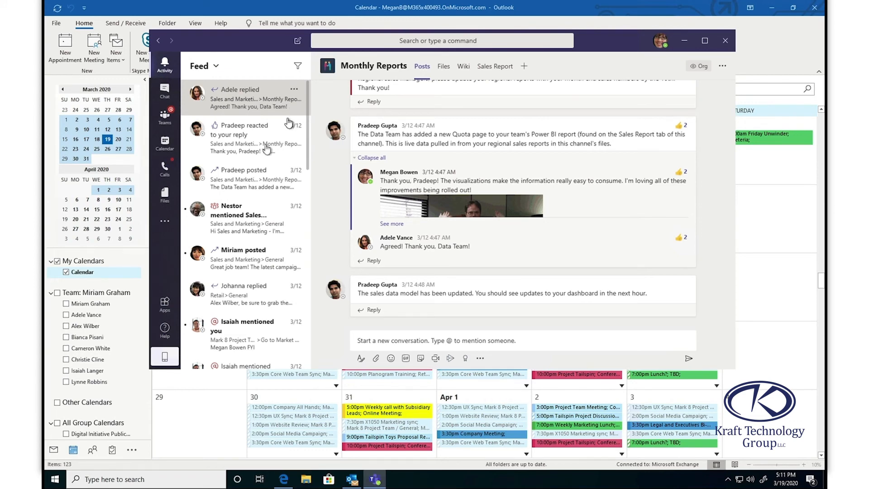
pyautogui.click(256, 155)
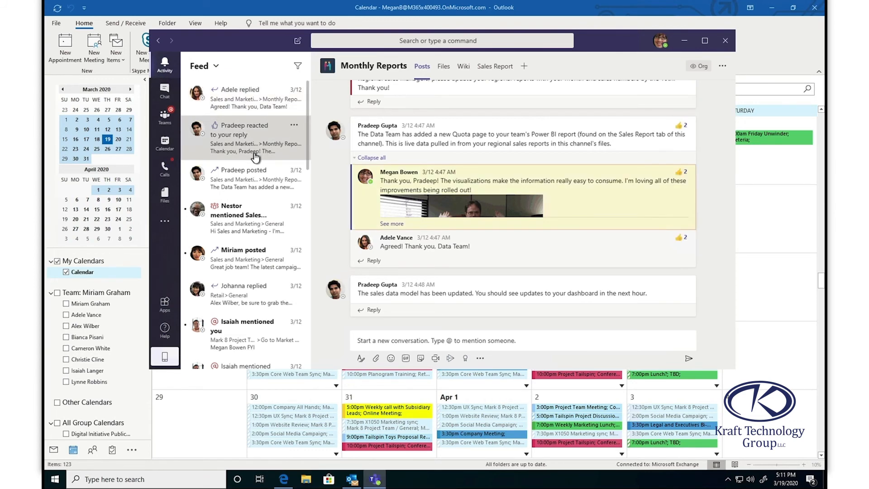
pyautogui.scroll(-1, 257, 157)
pyautogui.scroll(-8, 256, 158)
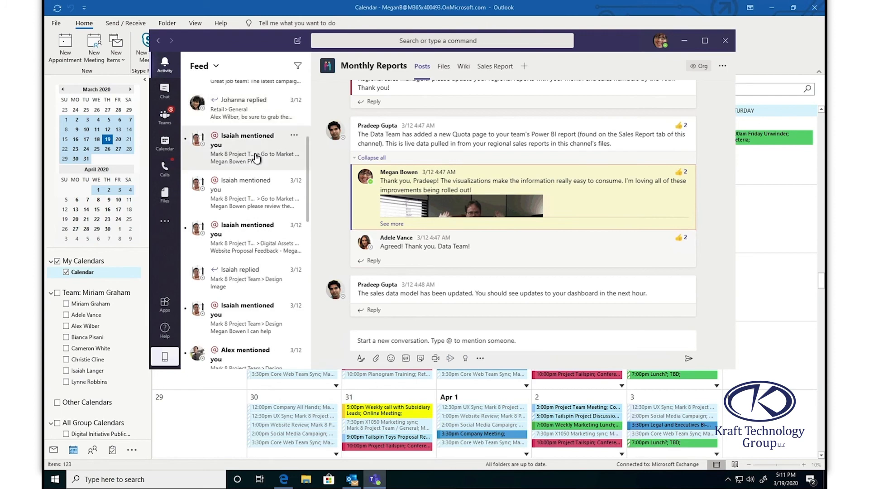
pyautogui.scroll(8, 255, 159)
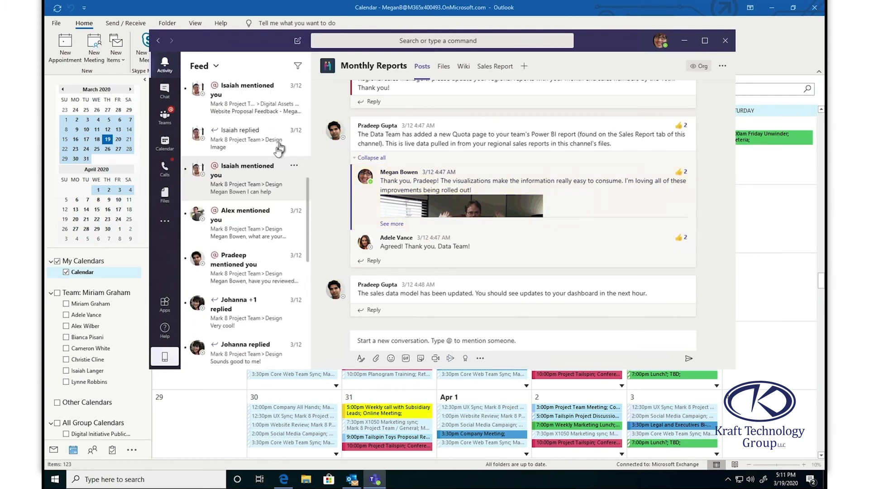
# Step: Open the "I can help" mention from the Mark 8 Project Team's Design channel and look through the rest of the feed
pyautogui.click(267, 186)
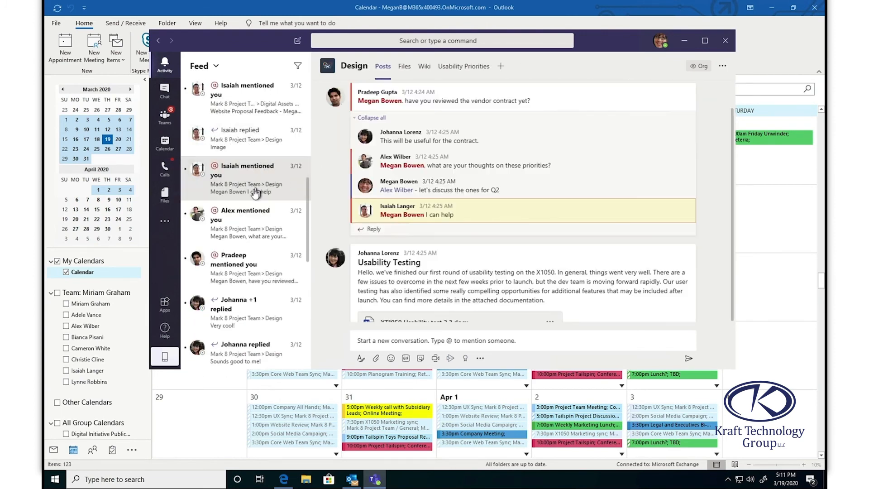
pyautogui.scroll(-10, 253, 190)
pyautogui.scroll(10, 254, 195)
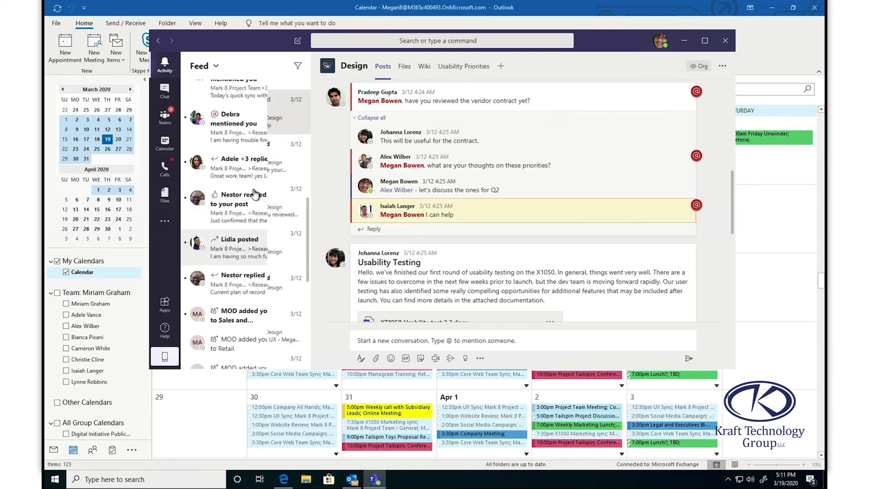
pyautogui.click(246, 111)
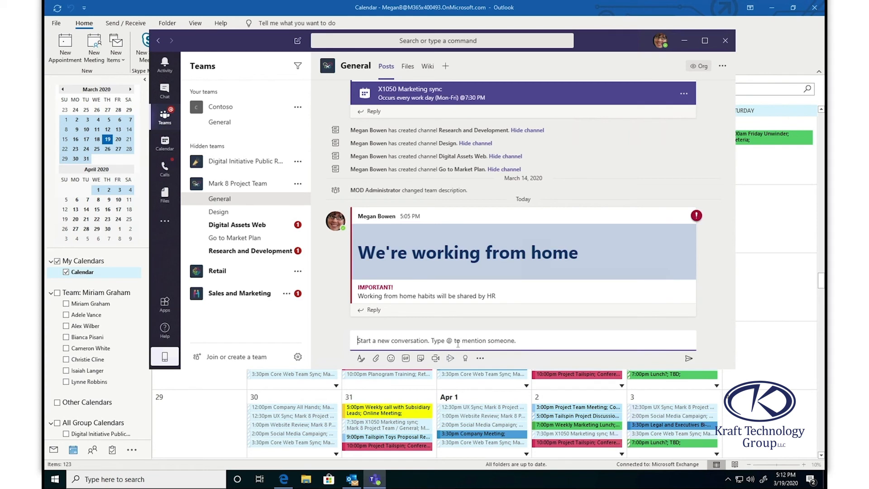
# Step: Show the sticker, GIF and emoji pickers for a new post in the Mark 8 Project Team's General channel
pyautogui.click(420, 358)
pyautogui.click(407, 359)
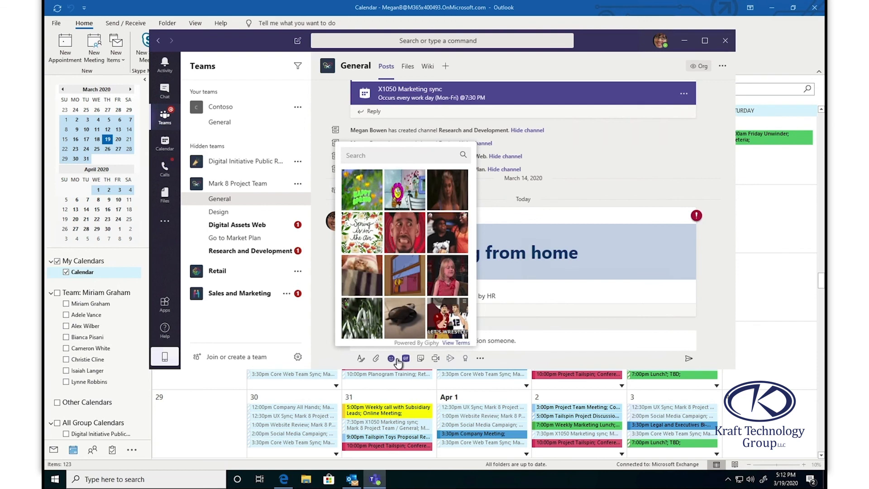
pyautogui.click(394, 358)
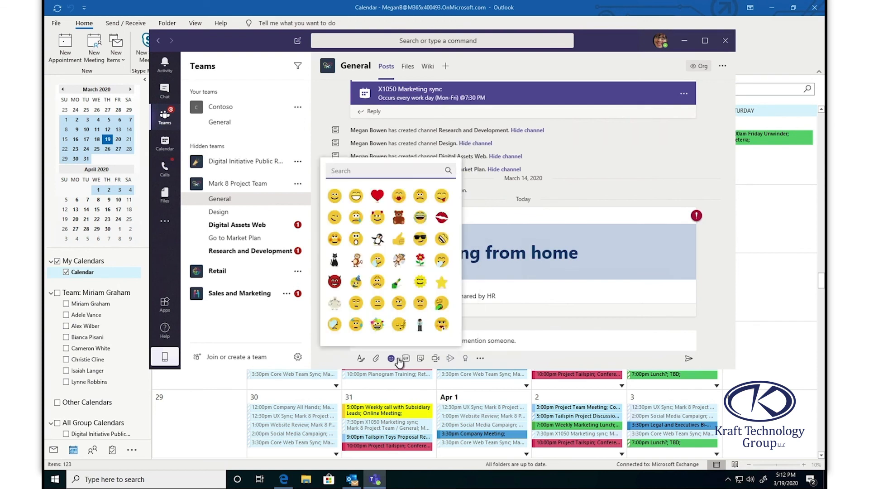
# Step: Search the GIFs for "fun" and post the one of the pig holding a pinwheel to the Mark 8 Project Team's General channel
pyautogui.click(392, 359)
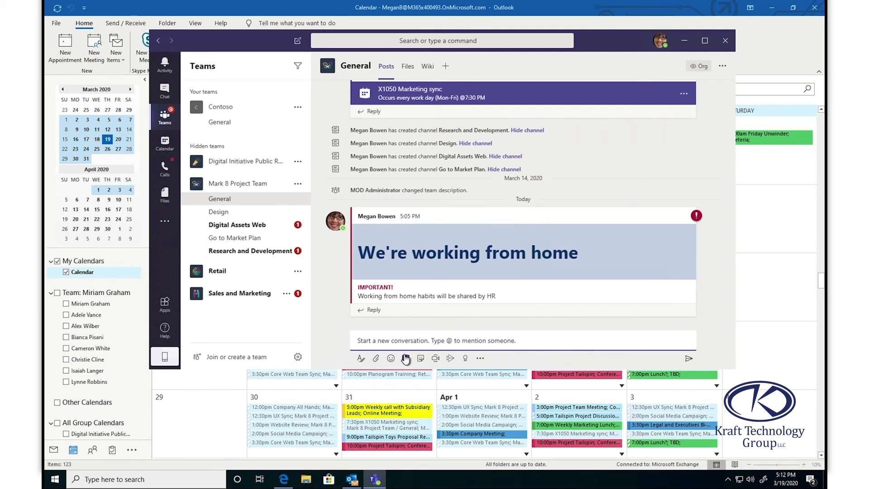
pyautogui.click(406, 358)
pyautogui.write('fu')
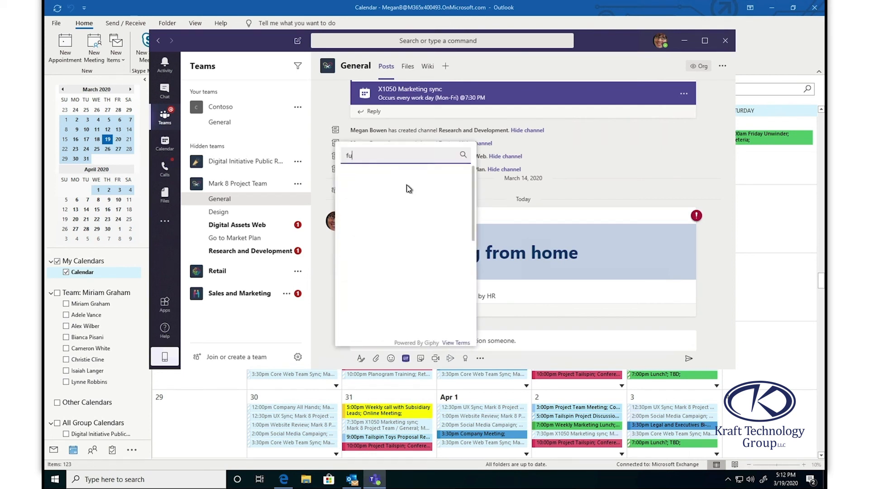
pyautogui.write('n')
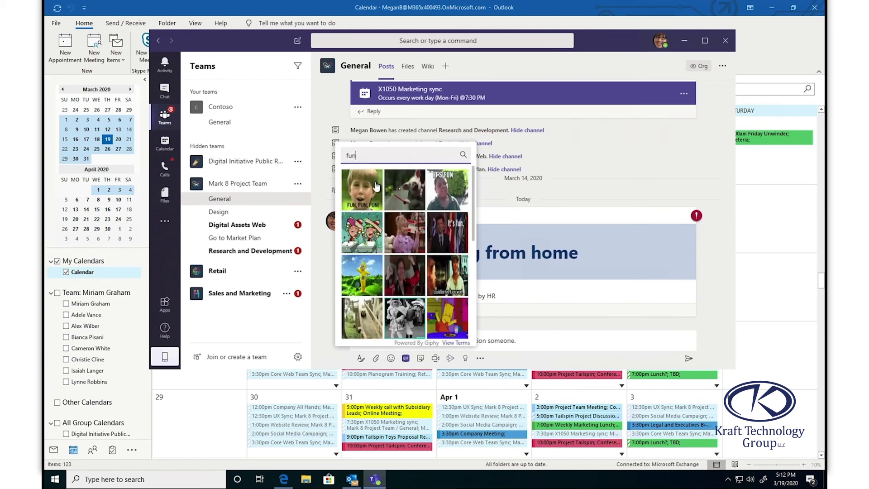
pyautogui.click(417, 190)
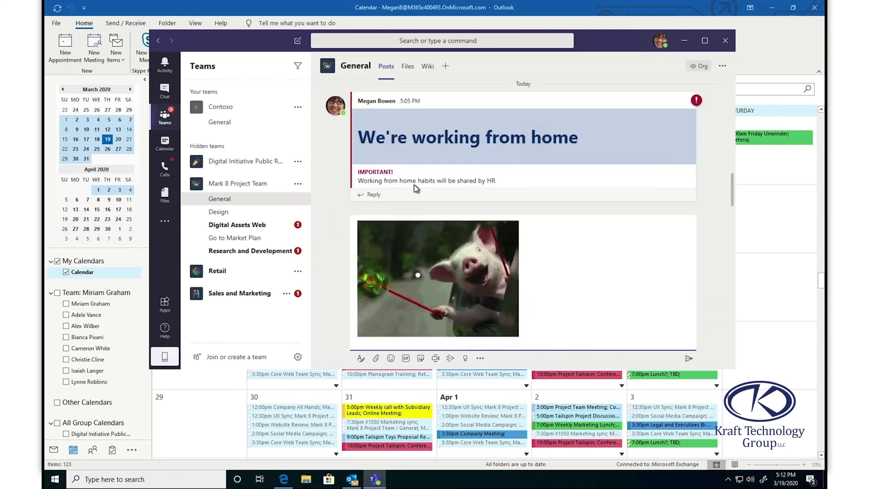
pyautogui.press('Return')
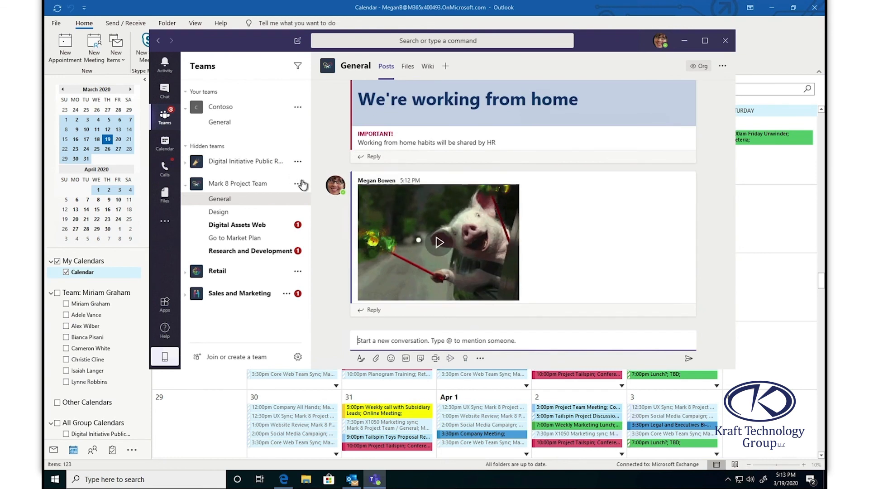
pyautogui.moveTo(329, 189)
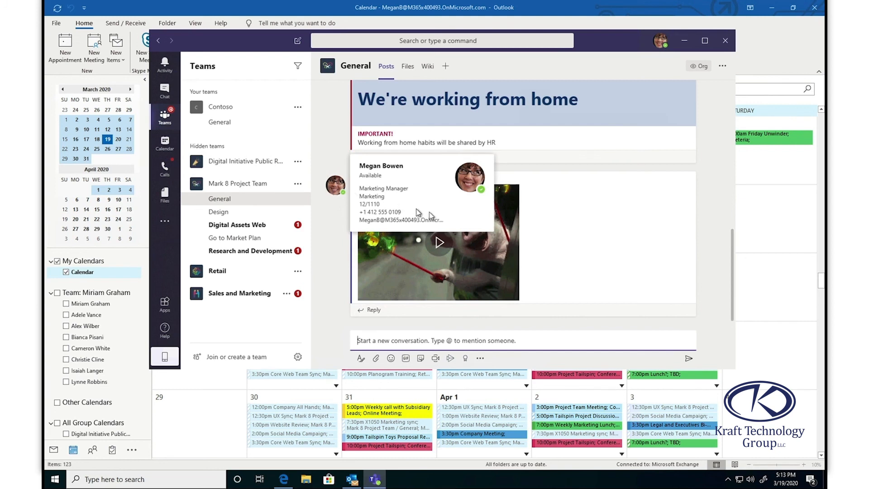